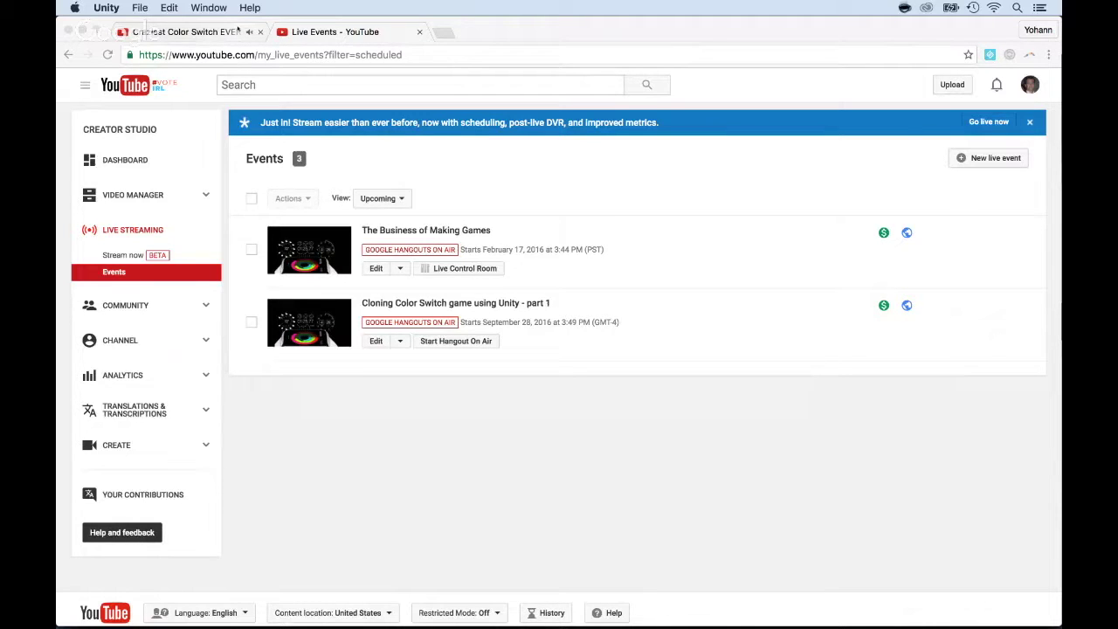
Step: Watch the Color Switch gameplay video in Chrome, then return to the Unity ColorSwitch project
left_click(238, 30)
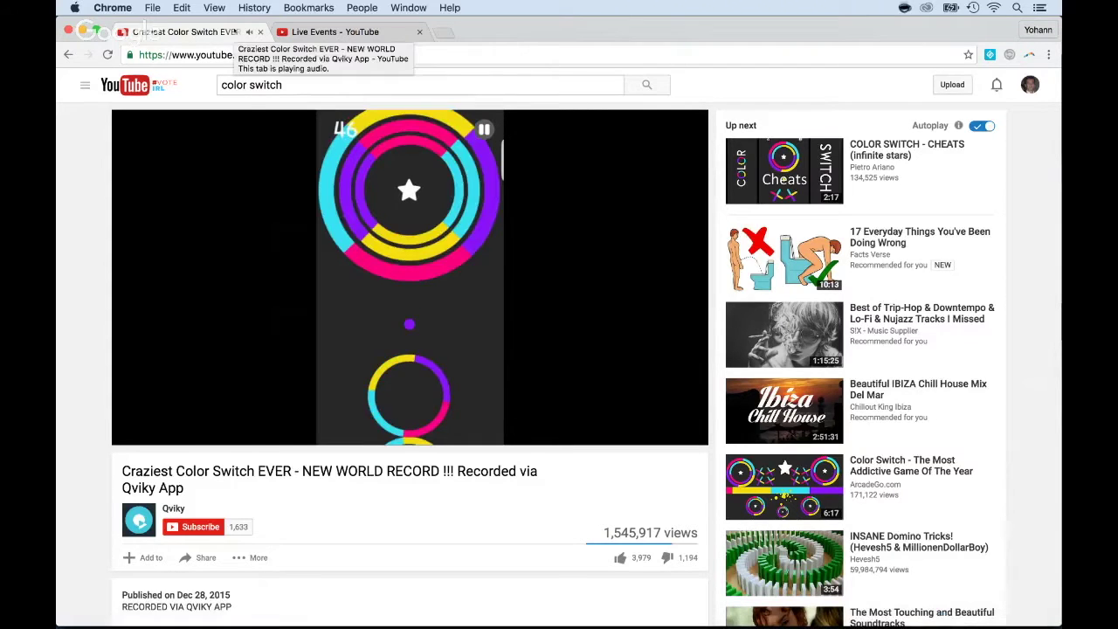
key("super+Tab")
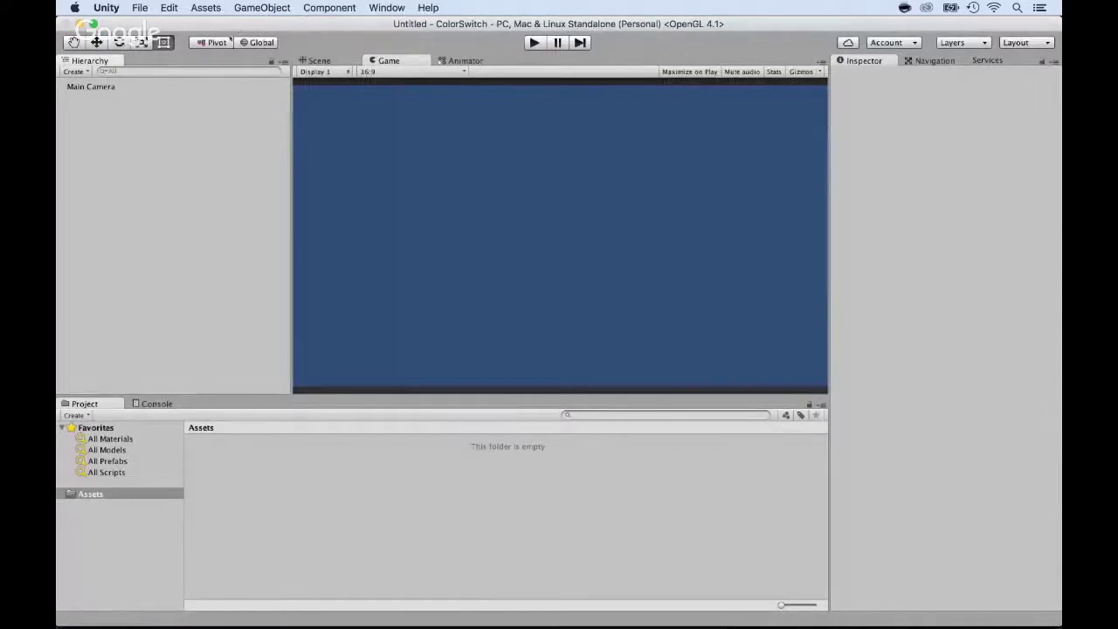
left_click(98, 495)
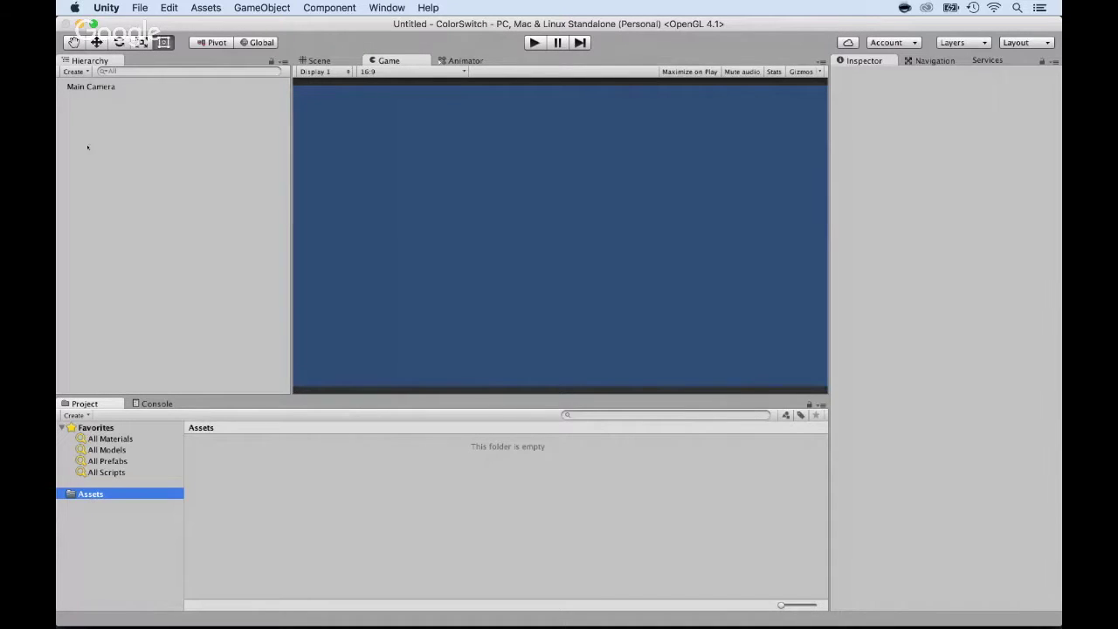
left_click(92, 87)
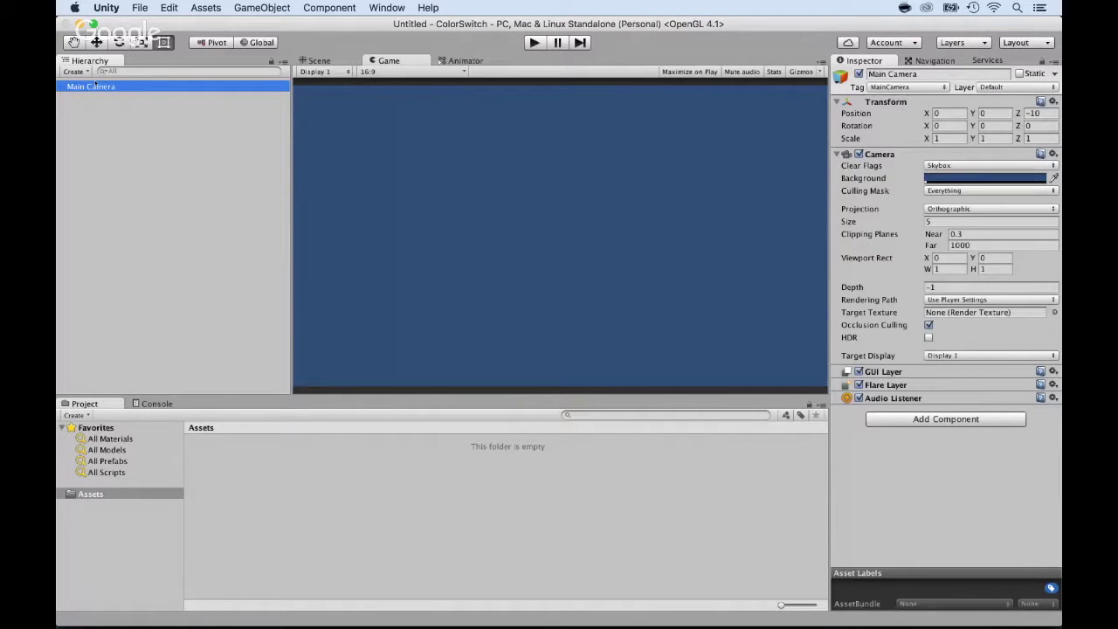
left_click(144, 172)
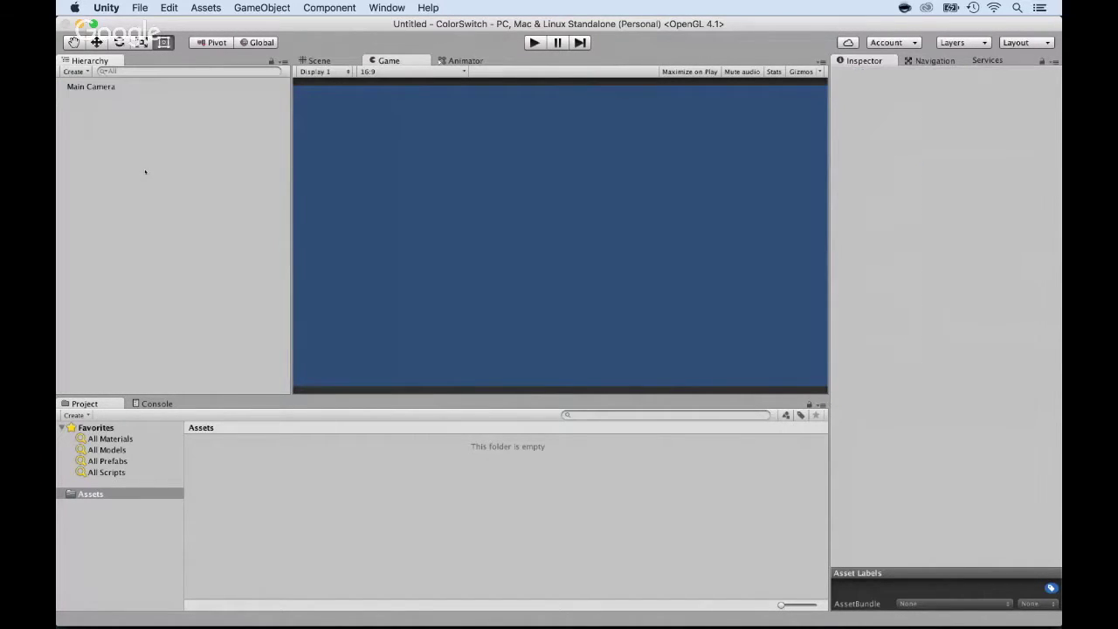
key("super+s")
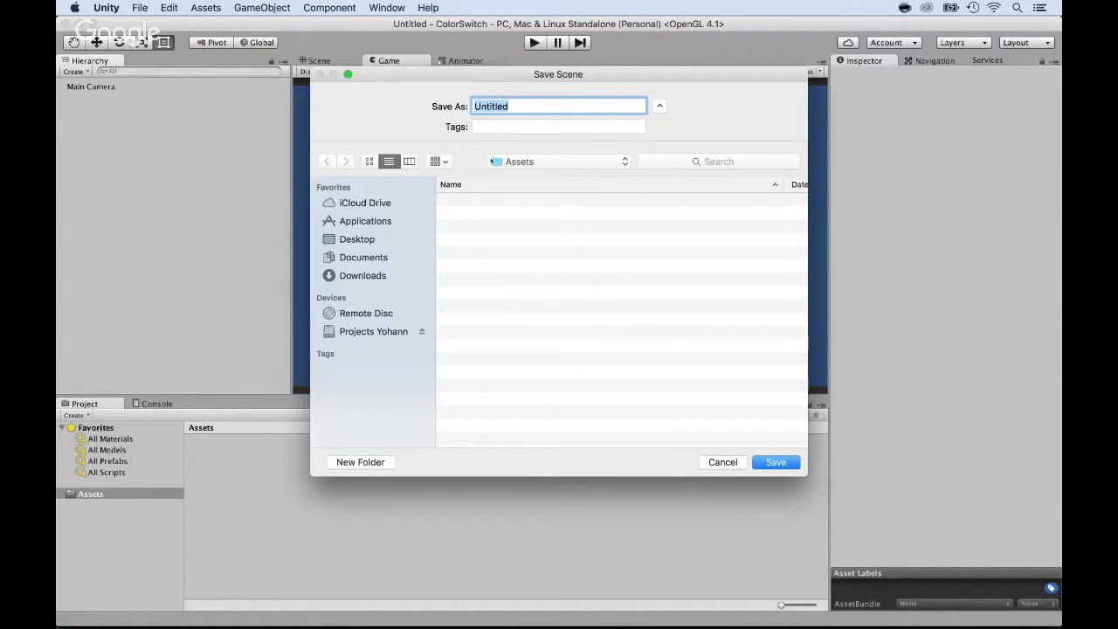
Step: Save the current scene as main.unity in the Assets folder
type("main")
left_click(777, 462)
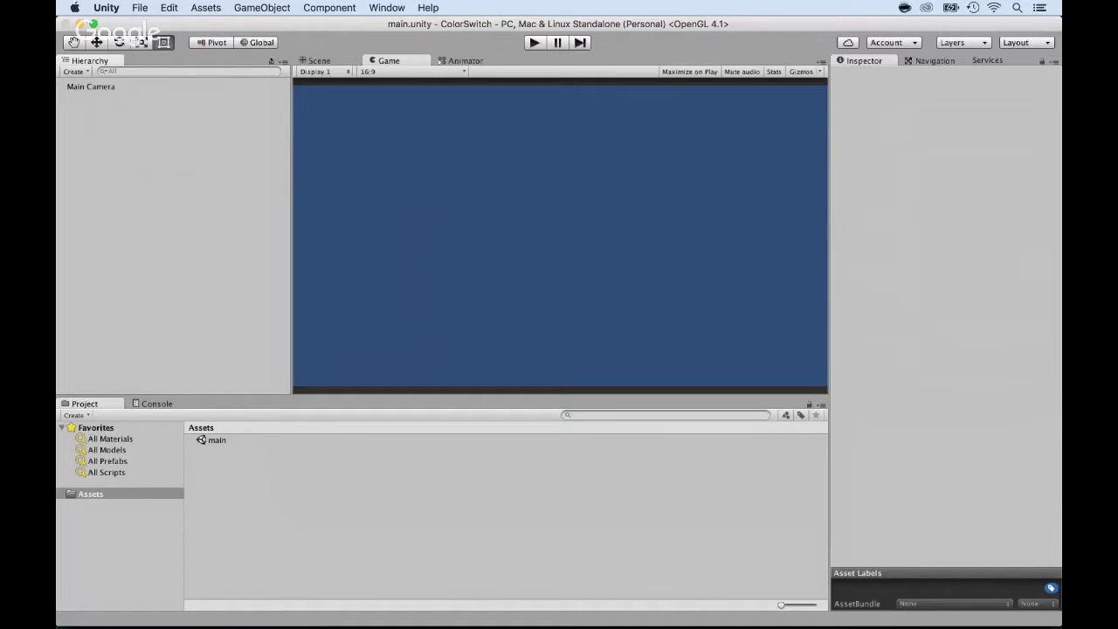
Step: Add a New Sprite via GameObject > 2D Object > Sprite
left_click(284, 8)
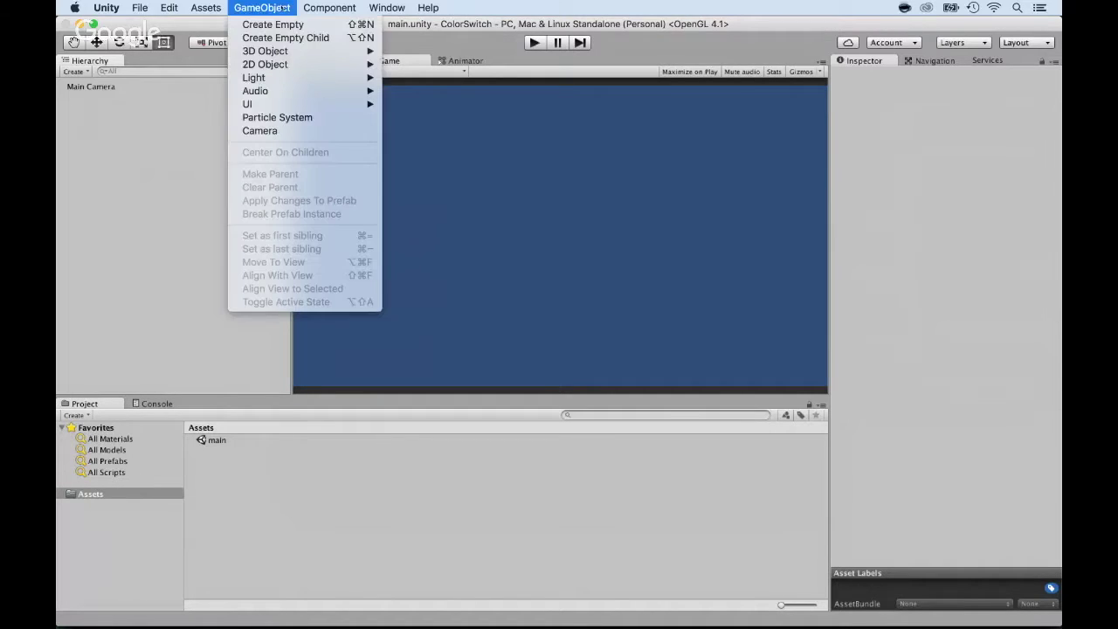
mouse_move(285, 65)
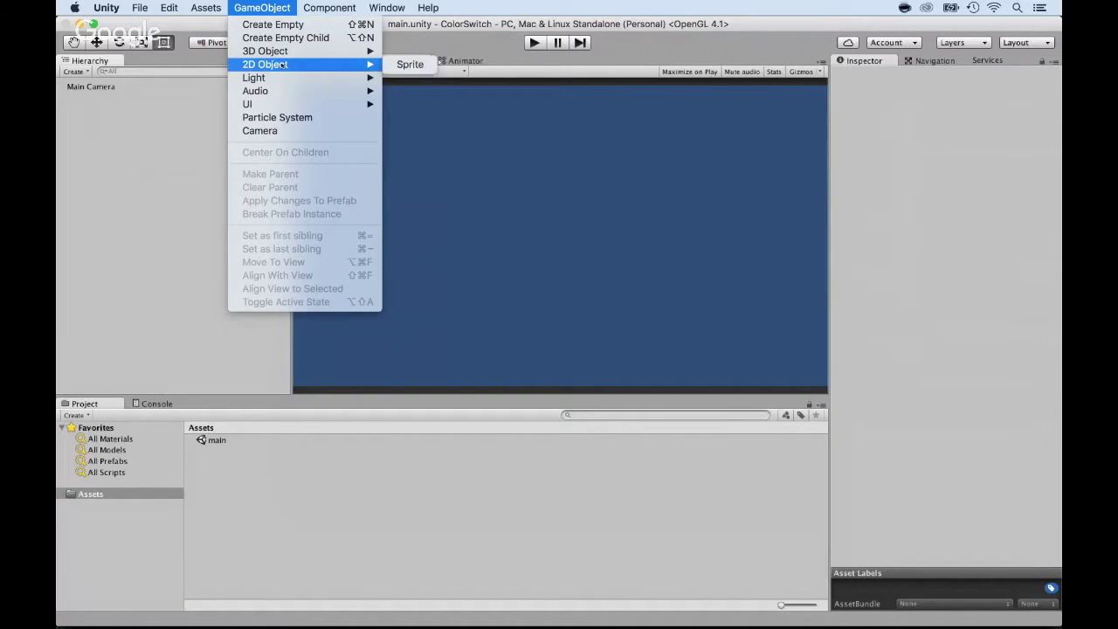
left_click(407, 66)
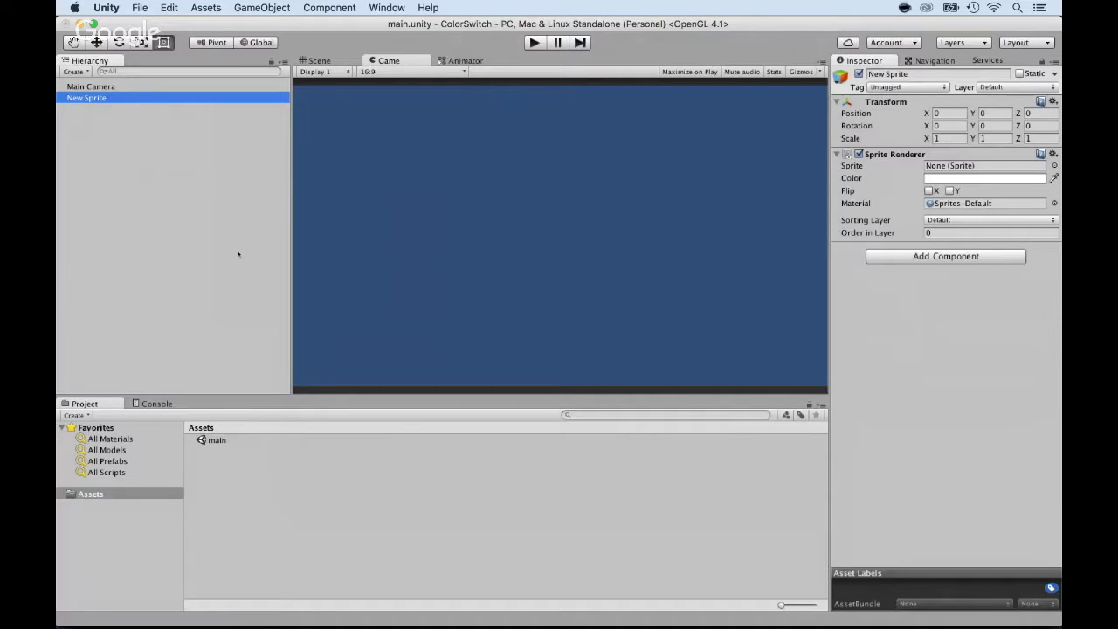
left_click(254, 8)
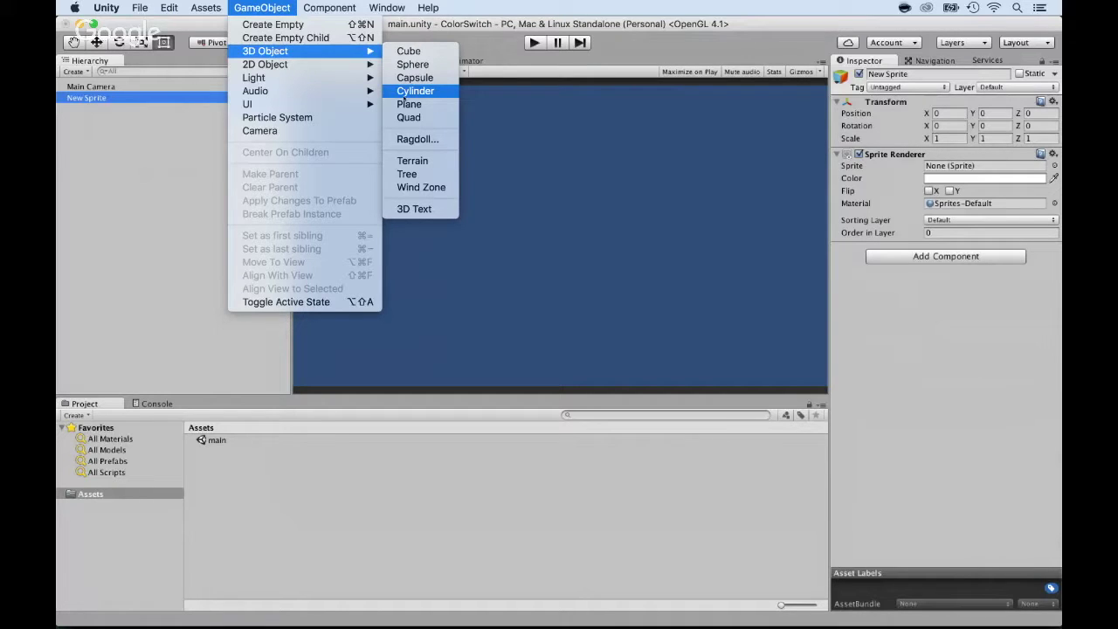
Step: Add a 3D Sphere to the scene and select the leftover New Sprite
left_click(405, 65)
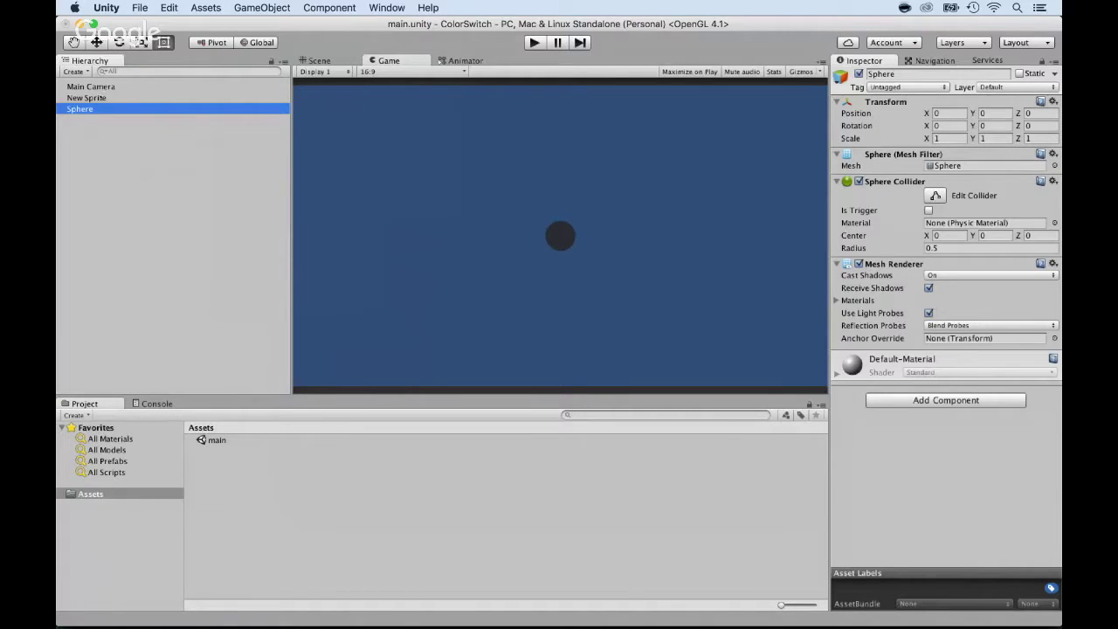
left_click(101, 98)
Step: Delete the New Sprite and rename the Sphere to SpherePlayer
key("super+BackSpace")
left_click(96, 99)
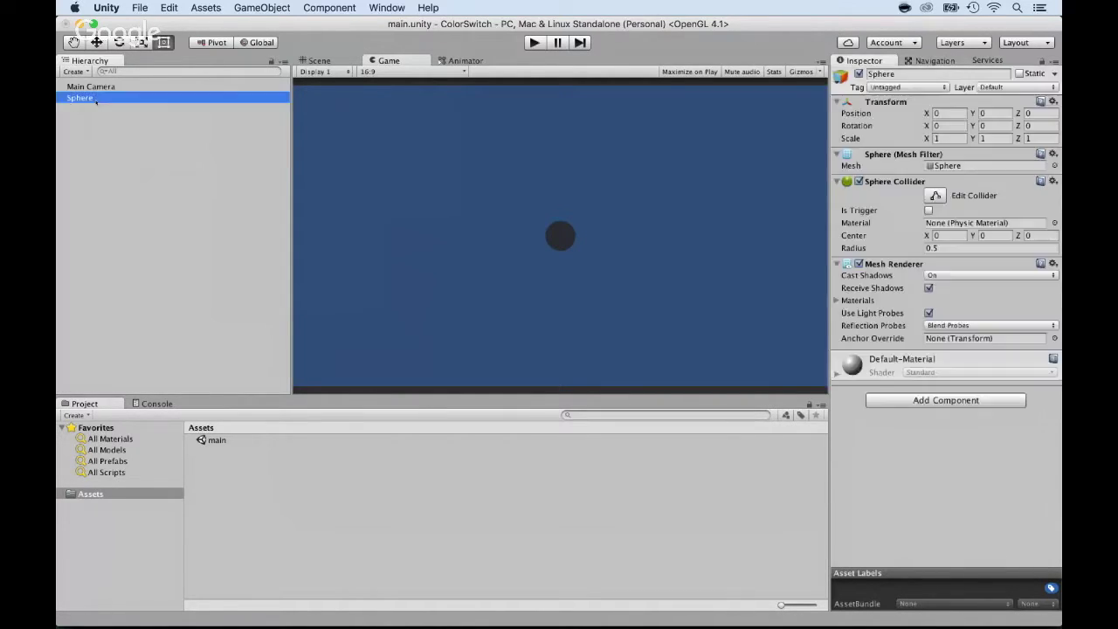
left_click(96, 98)
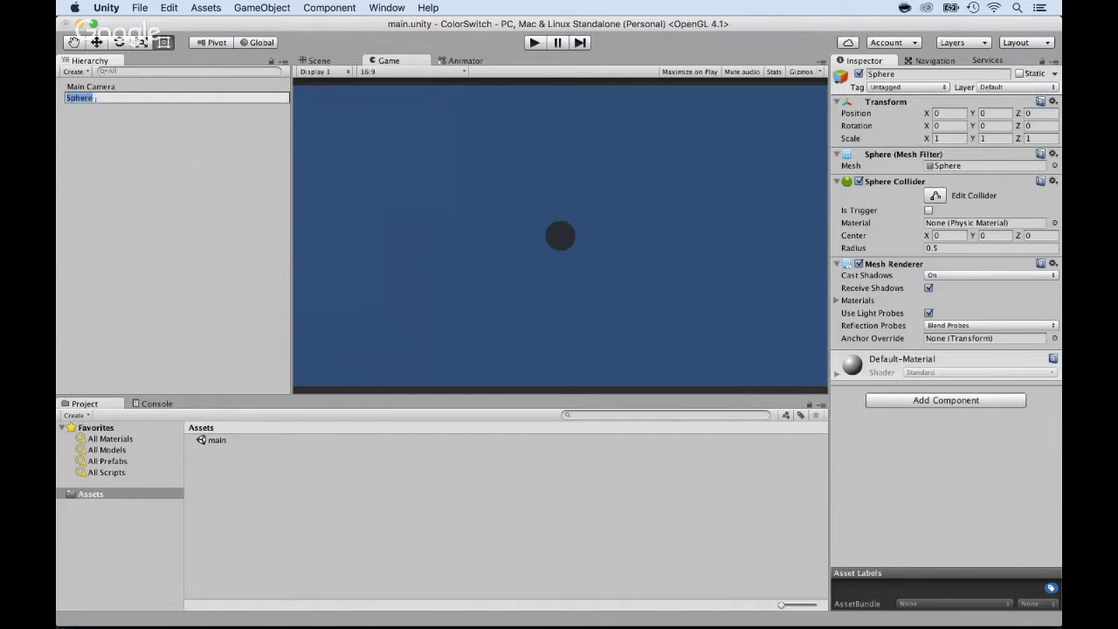
left_click(94, 98)
type("Player")
key("Return")
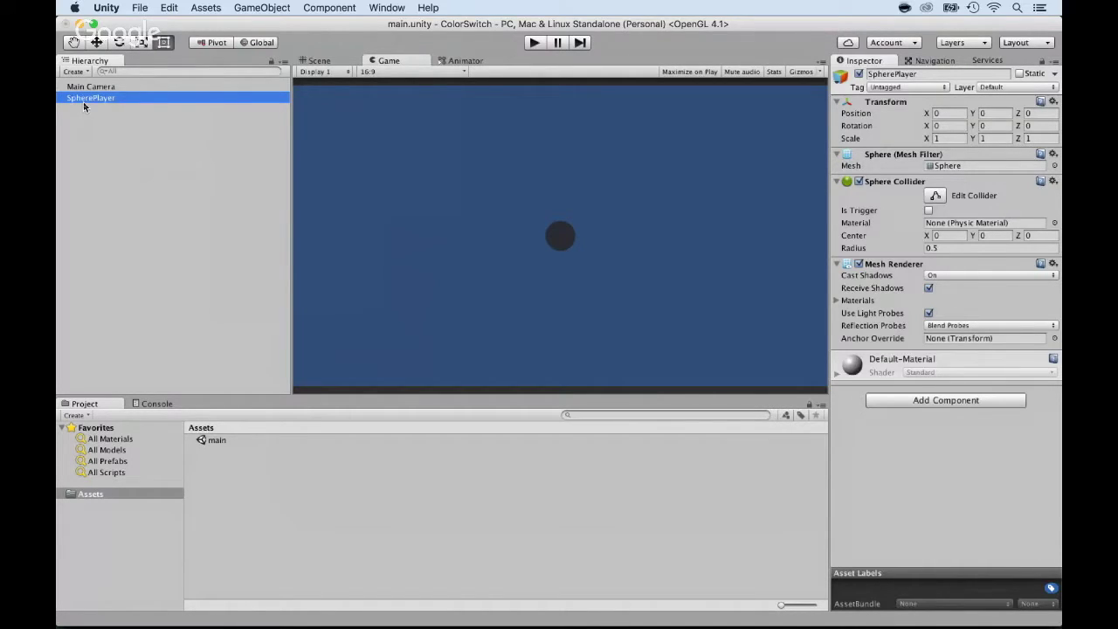
key("q")
key("t")
left_click(250, 6)
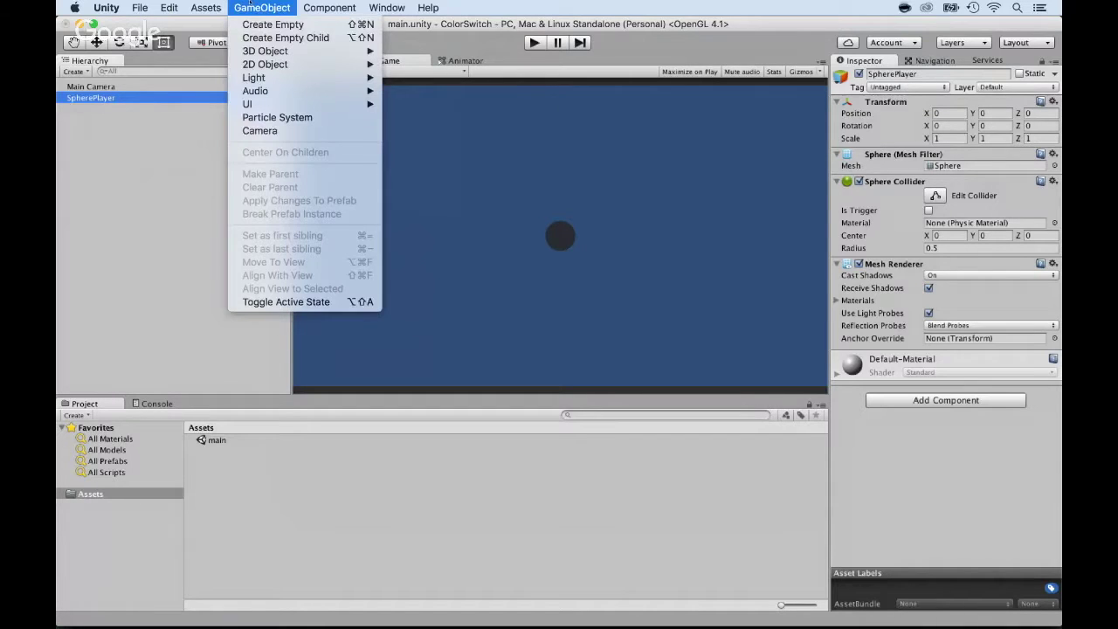
mouse_move(273, 79)
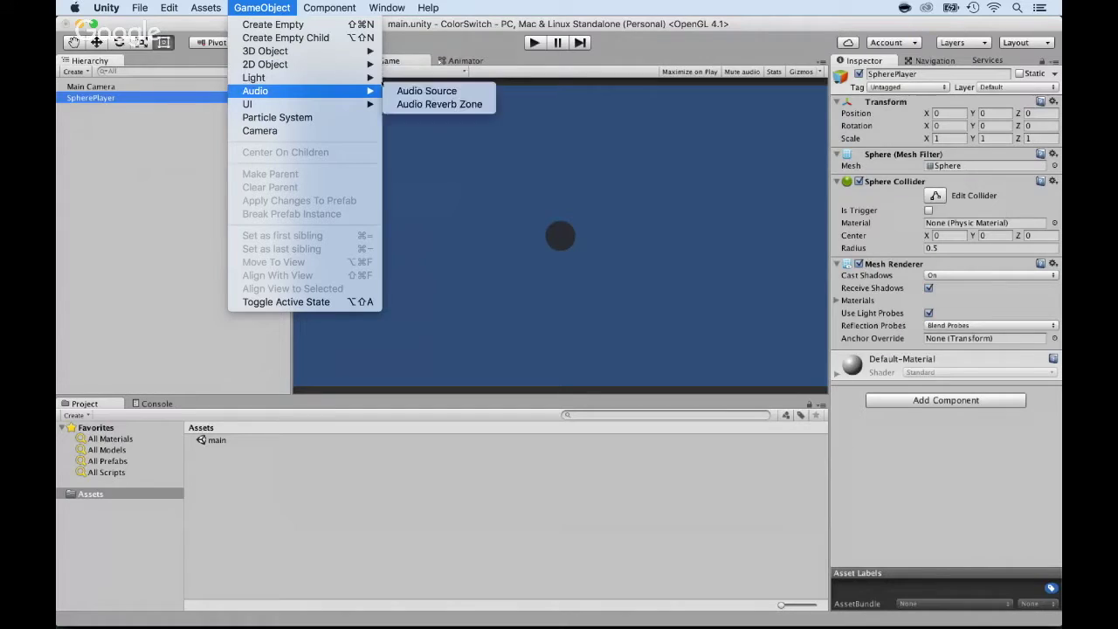
left_click(403, 78)
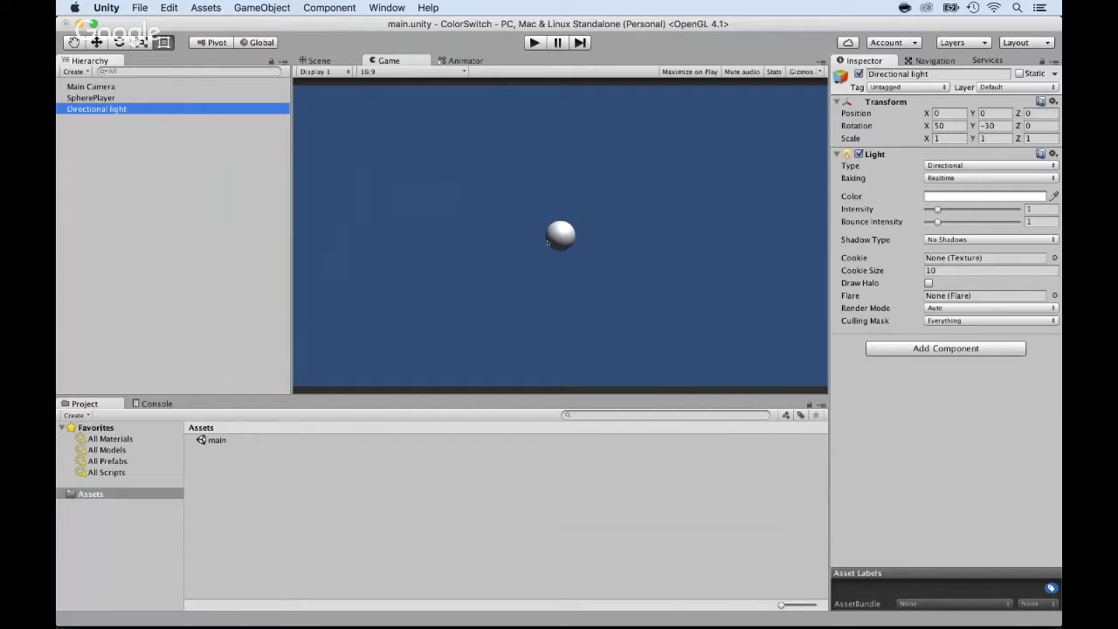
key("super+Tab")
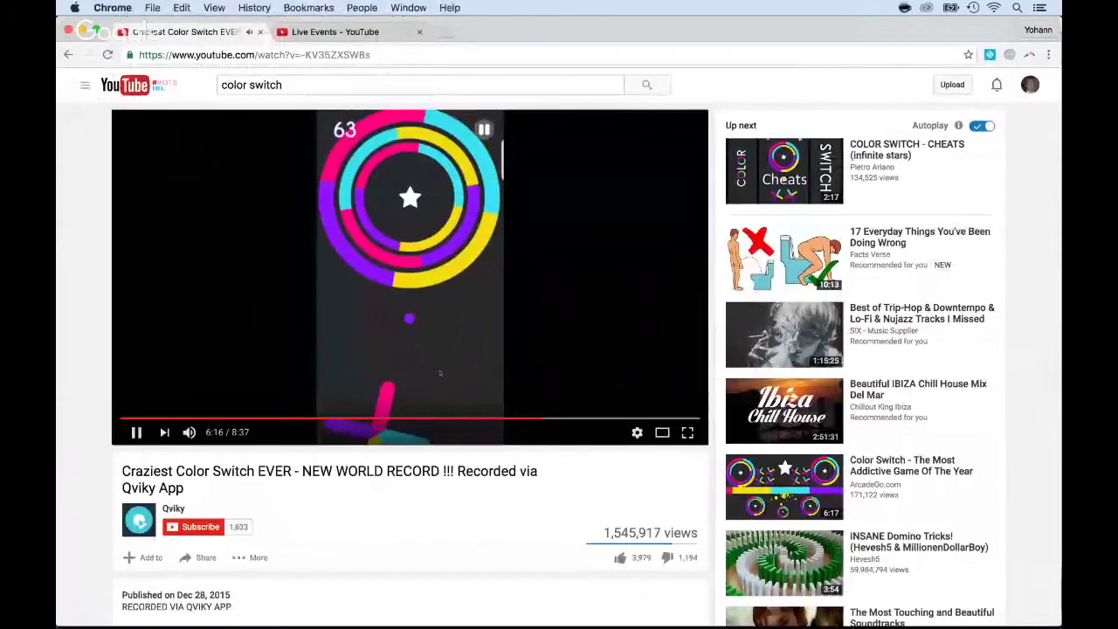
left_click(373, 341)
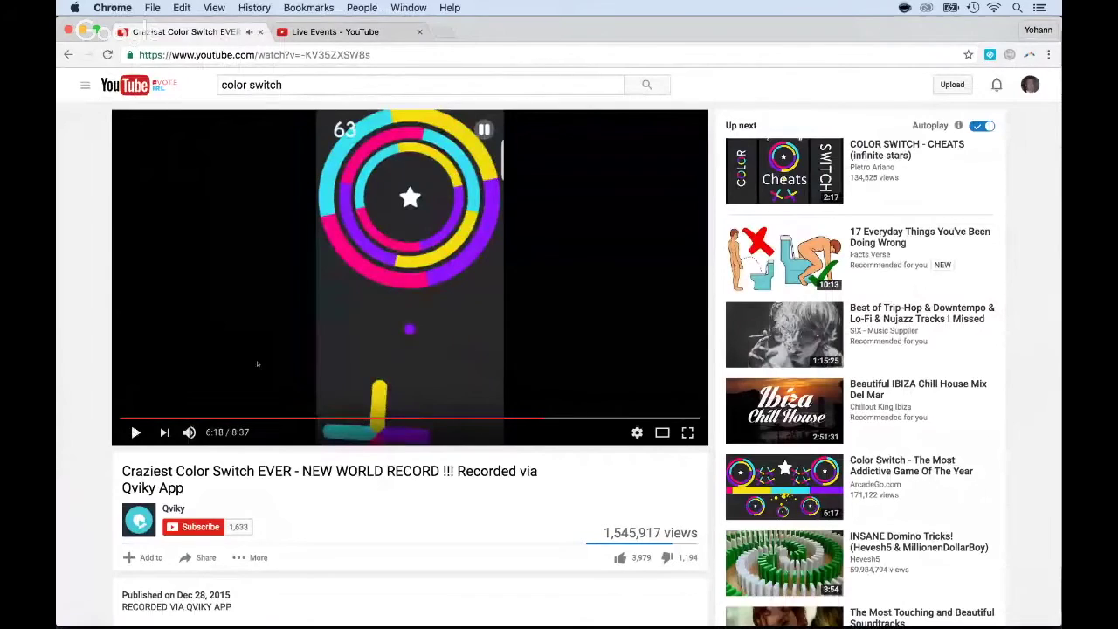
key("super+Tab")
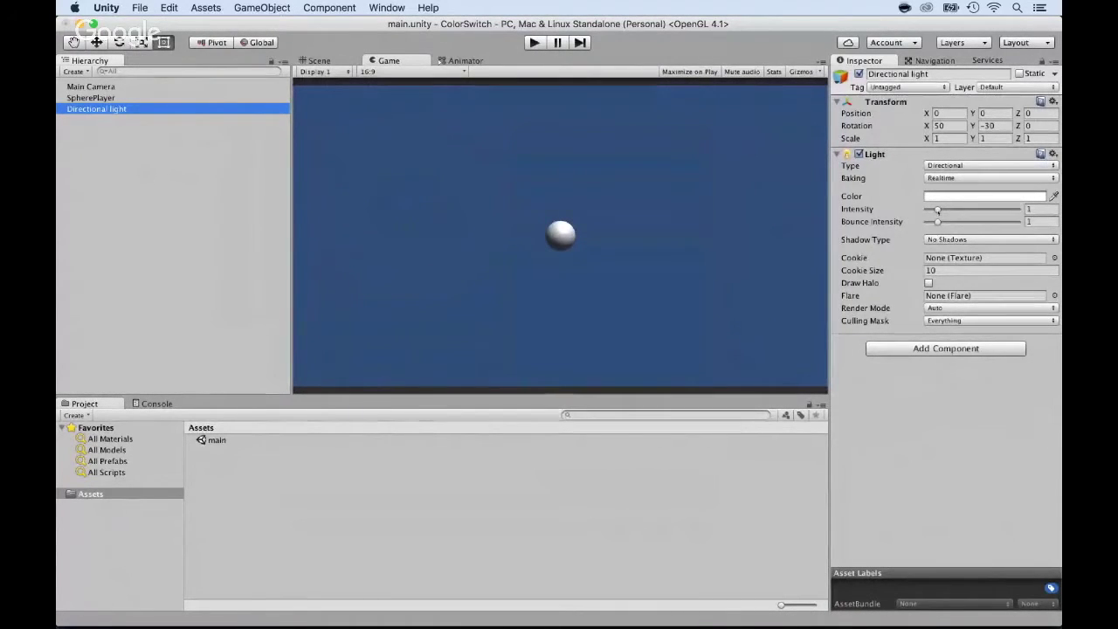
Step: Set the Directional light intensity to 1.18 with No Shadows, then show the Scene view
mouse_move(937, 210)
left_mouse_down()
mouse_move(1039, 209)
mouse_move(939, 210)
left_mouse_up()
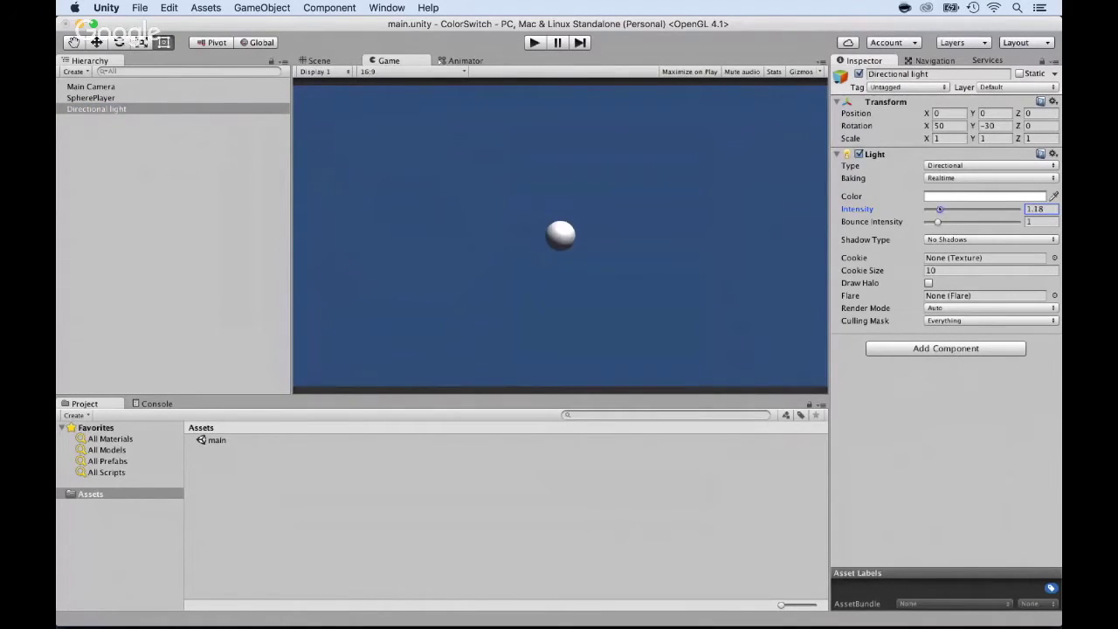
left_click(938, 239)
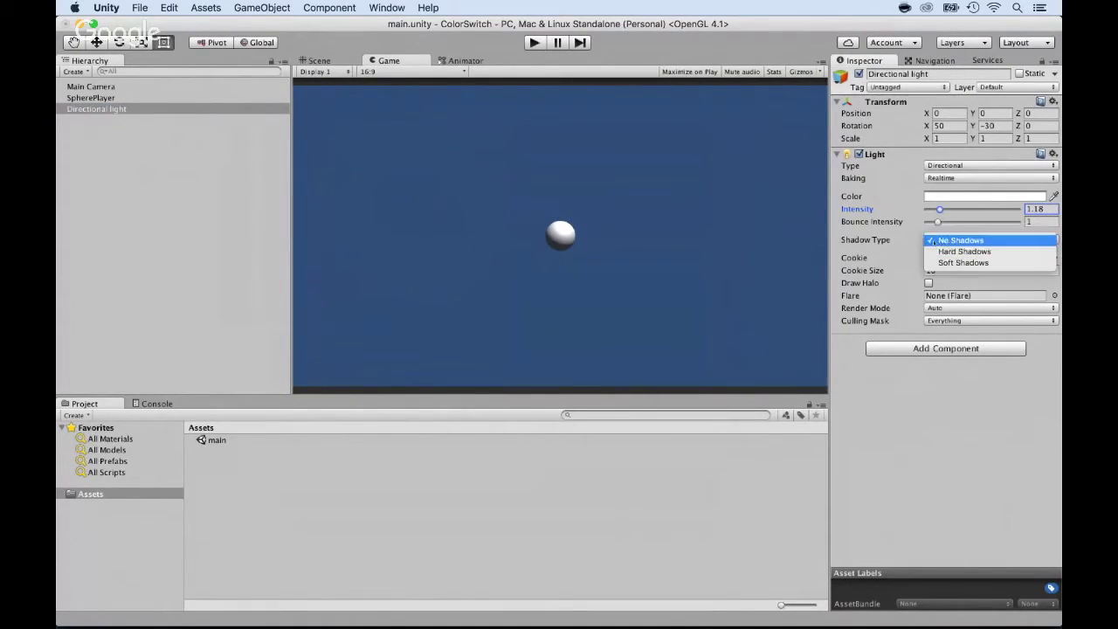
left_click(952, 240)
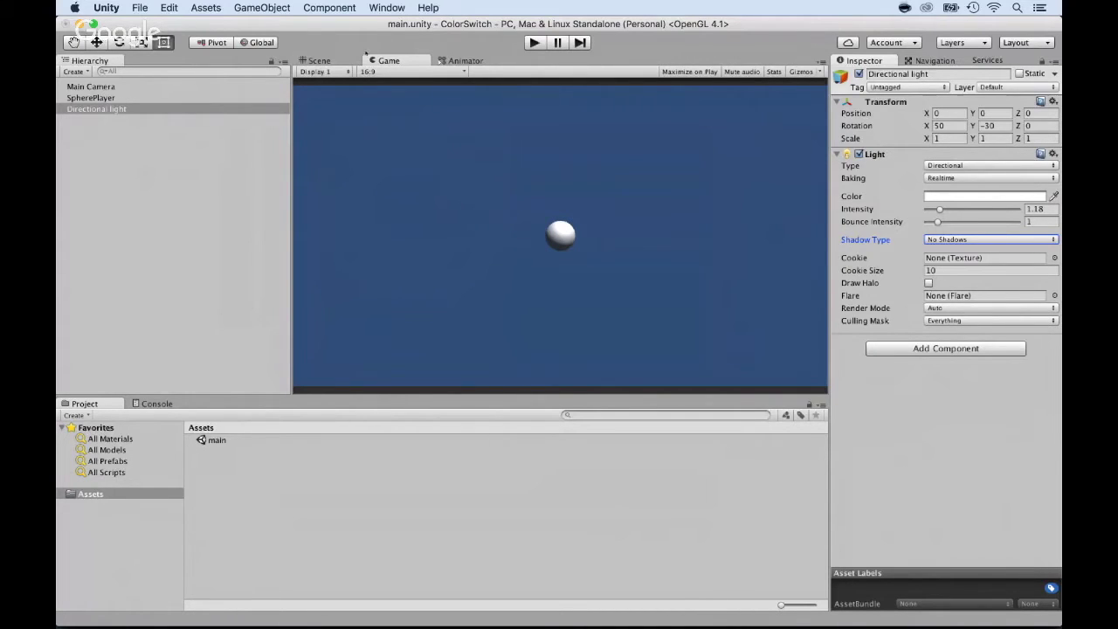
left_click(319, 60)
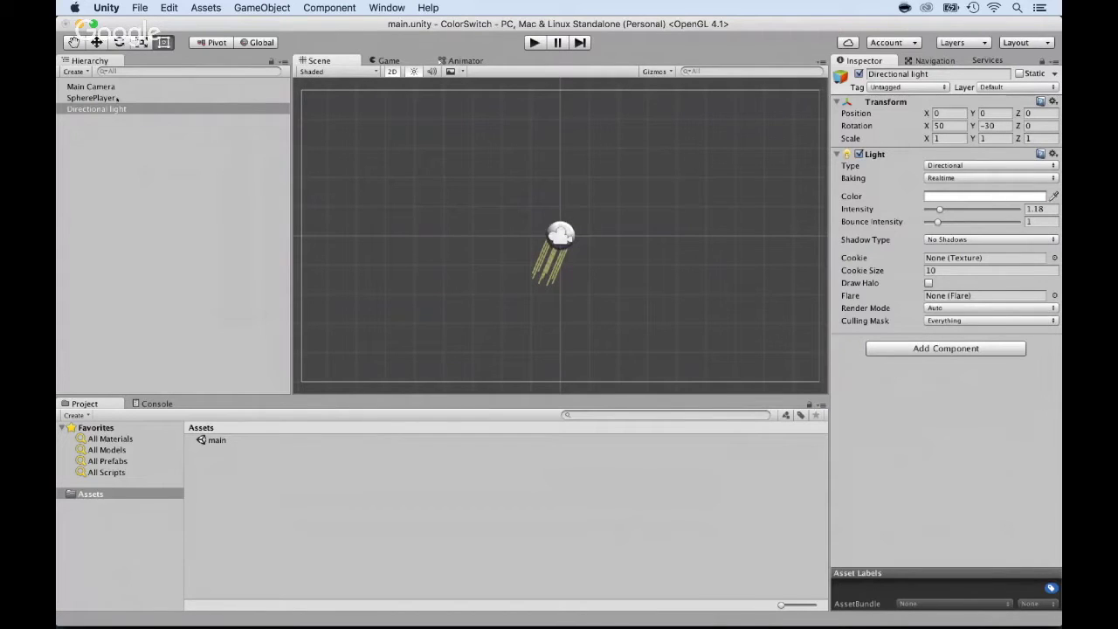
Step: Zoom out the Scene view, inspect SpherePlayer and the Directional light, then return to Game view
scroll(431, 195, "down", 5)
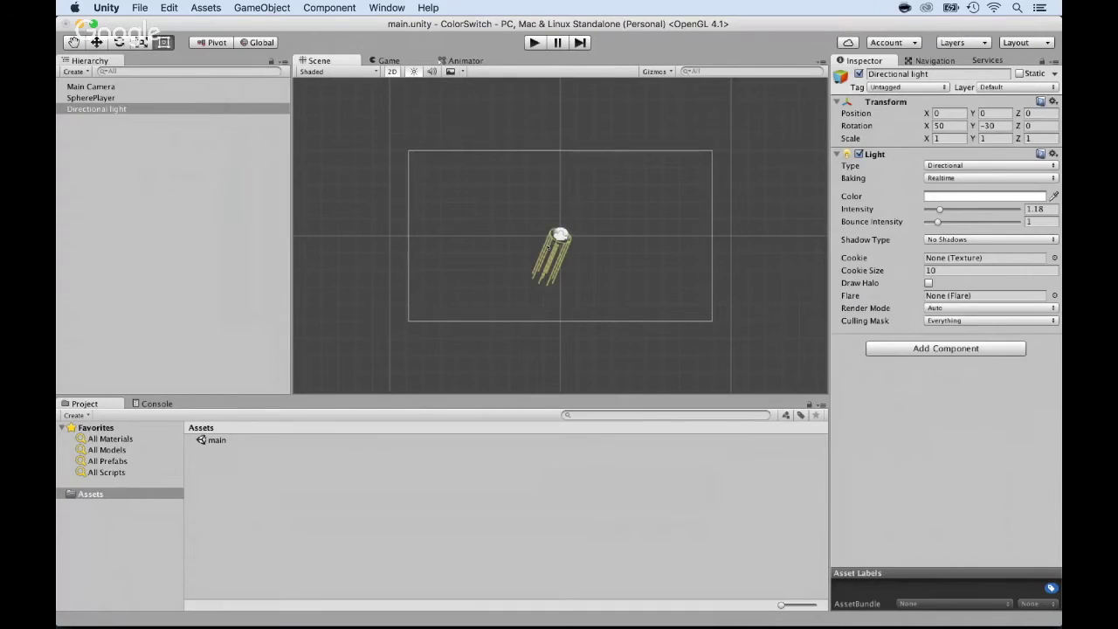
left_click(549, 248)
left_click(96, 98)
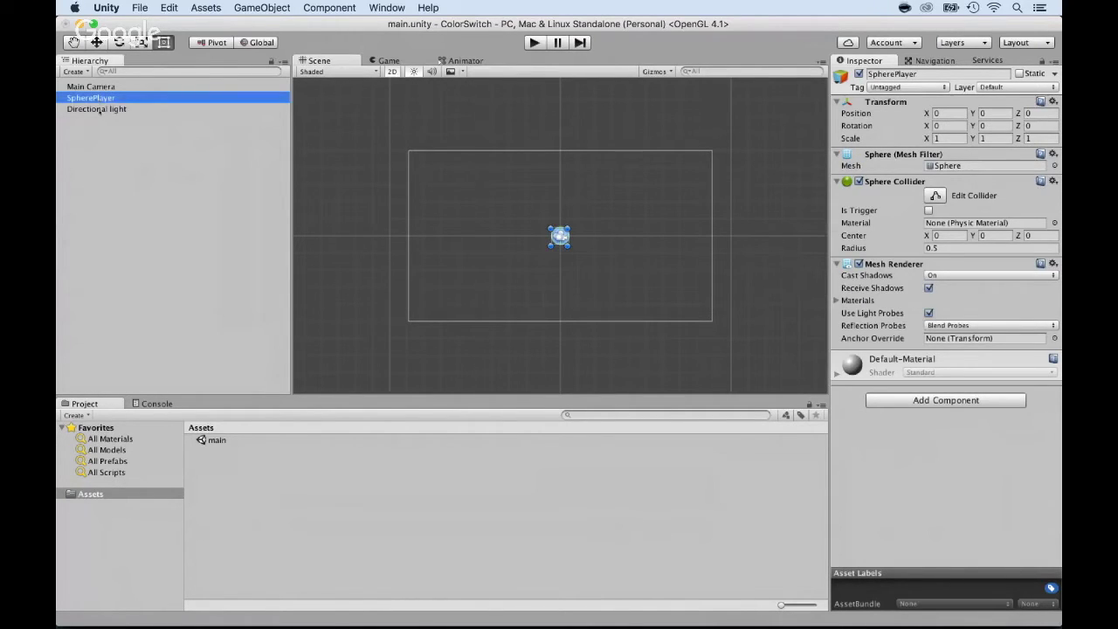
left_click(96, 109)
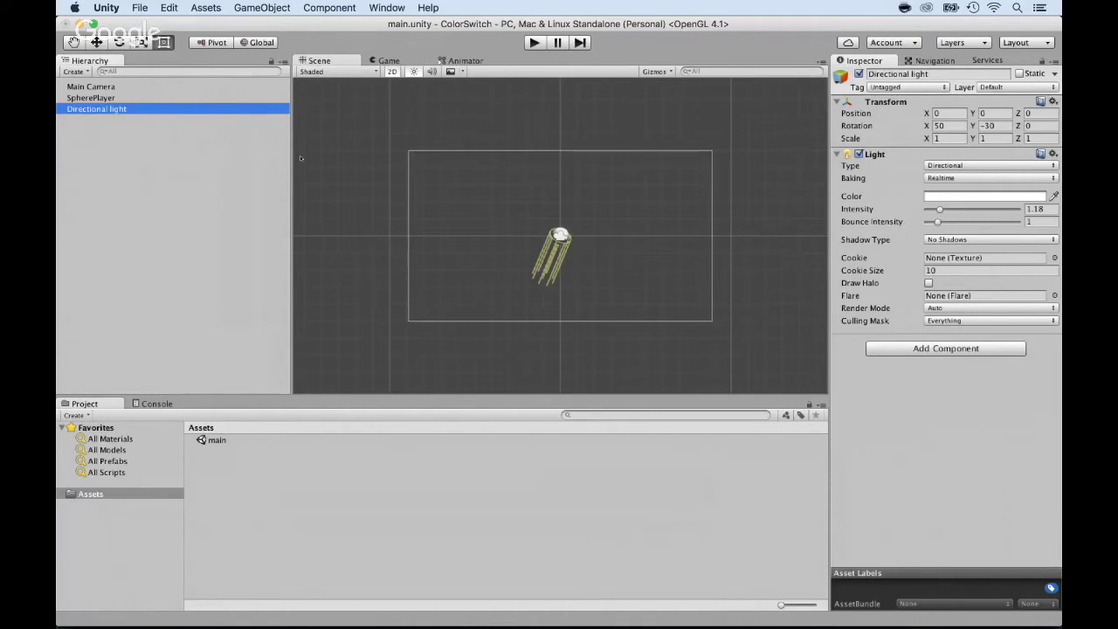
left_click(386, 60)
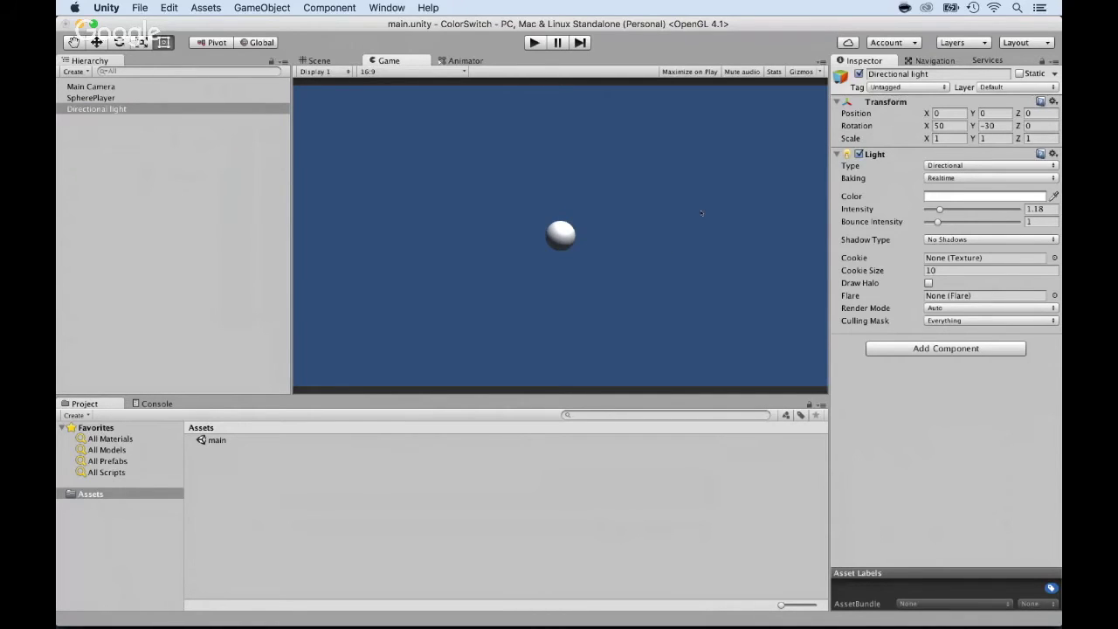
Step: Set the Directional light rotation to X 50 and Y 0
left_click_drag(926, 126, 1040, 128)
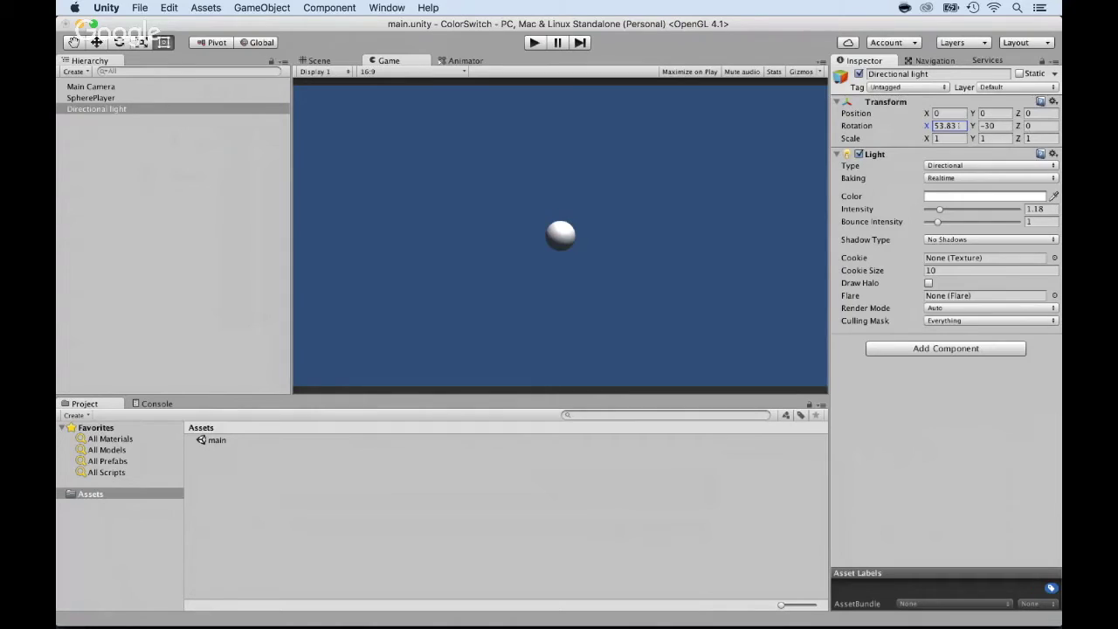
type("50")
key("Tab")
type("0")
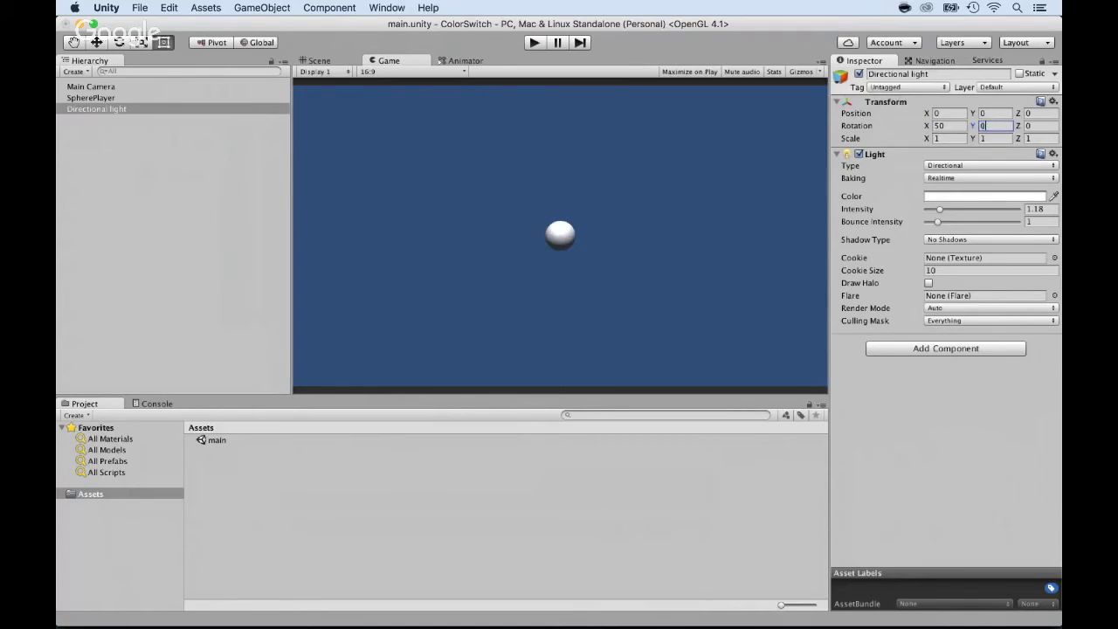
left_click(594, 218)
key("q")
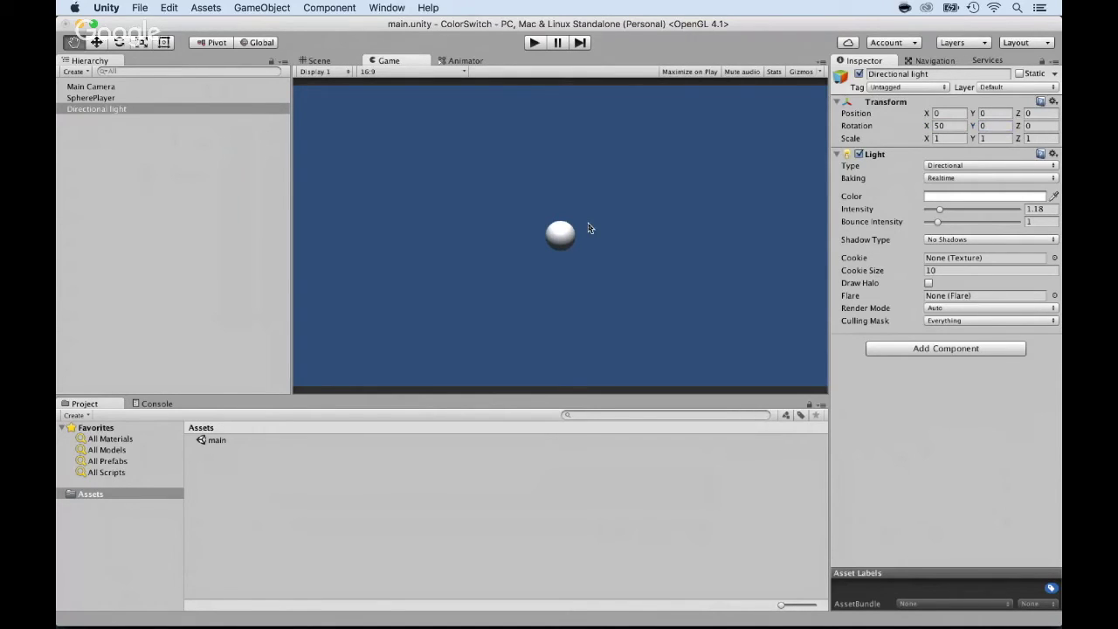
key("t")
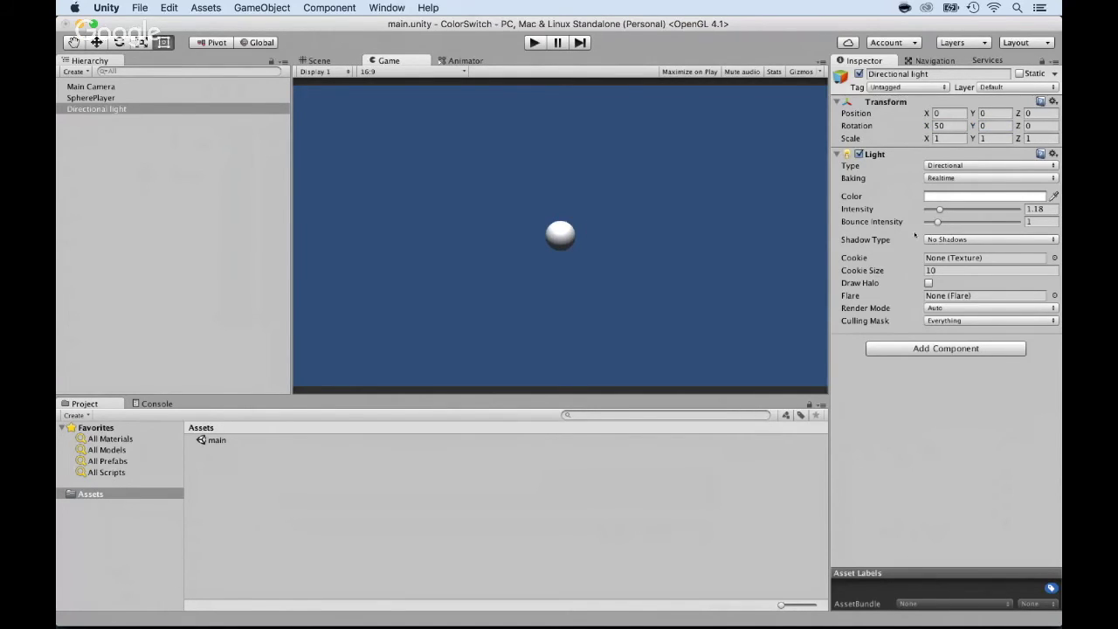
Step: Scrub the light's Y rotation, then undo back to 50, 0, 0
left_click(971, 127)
left_click_drag(970, 127, 94, 17)
key("super+z")
key("super+z")
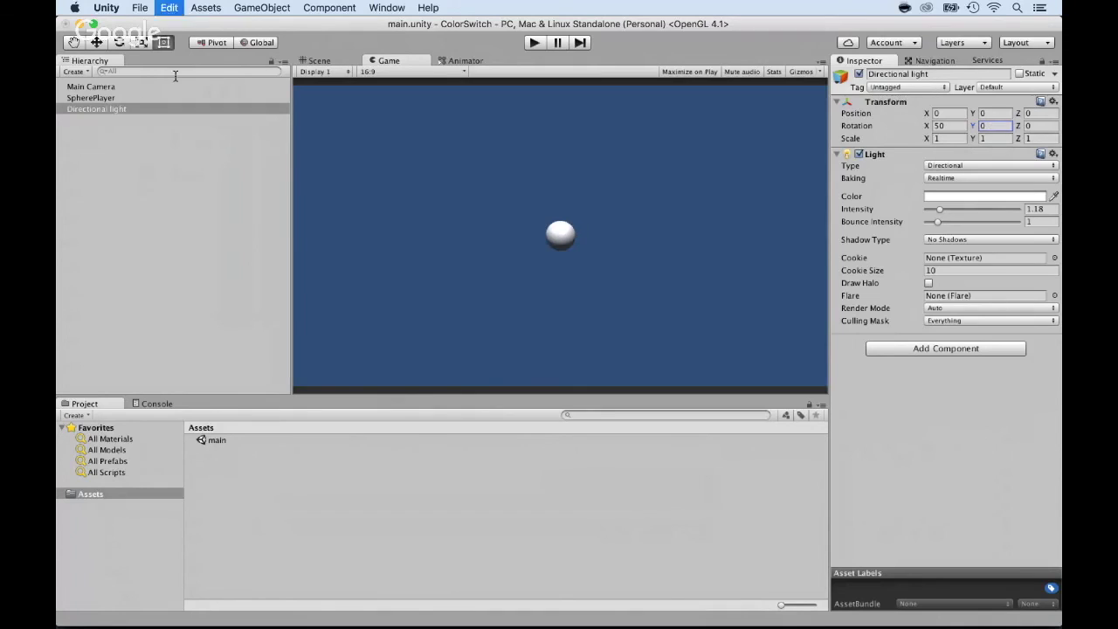
key("super+z")
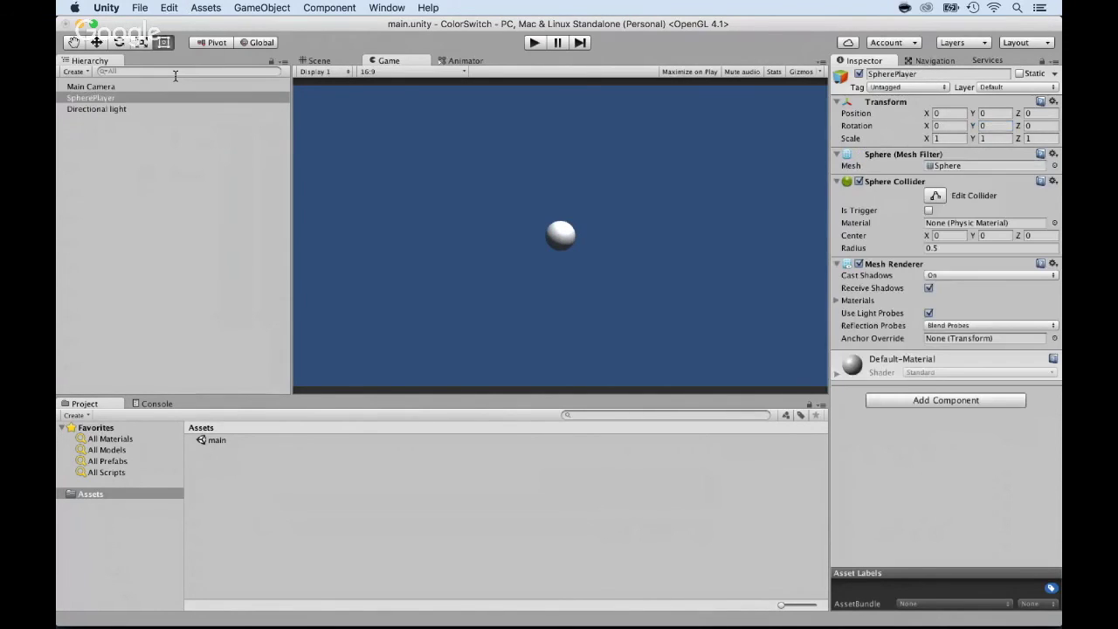